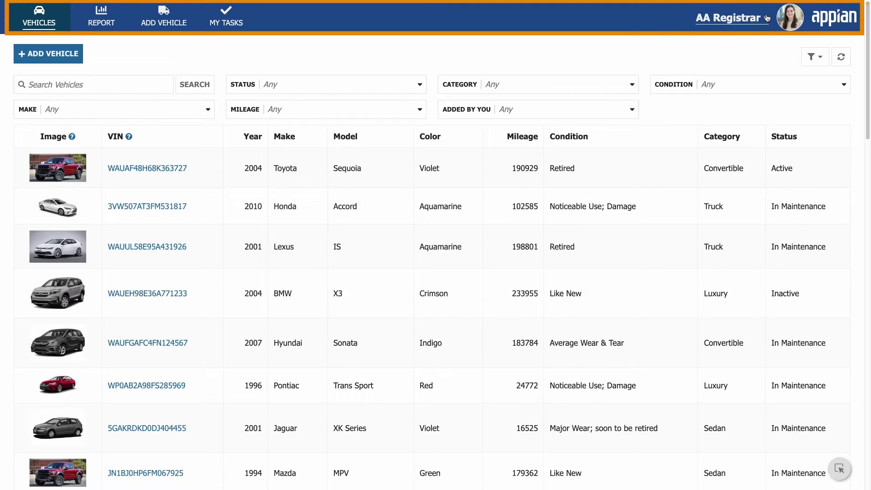
Check the site list, account menu and maintenance pages, view the 2010 Honda Accord record, then open Add Vehicle.
left_click(767, 18)
mouse_move(766, 30)
left_mouse_down()
mouse_move(766, 119)
mouse_move(767, 31)
left_mouse_up()
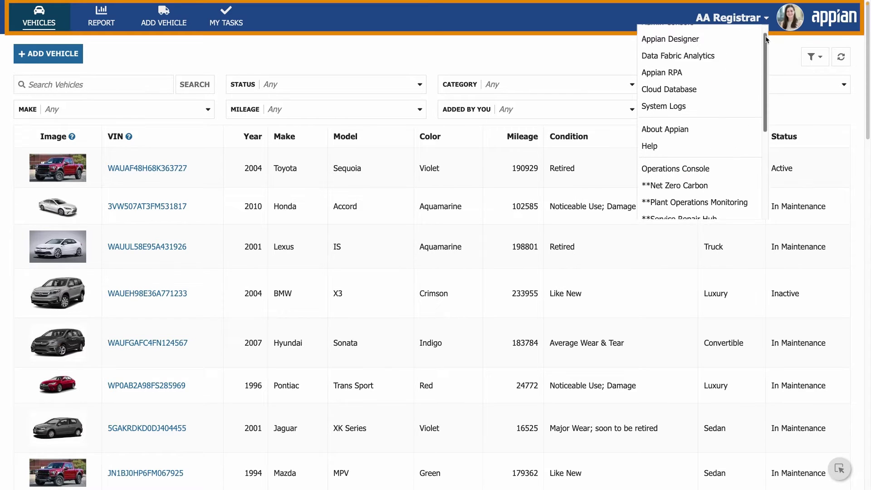
left_click(787, 27)
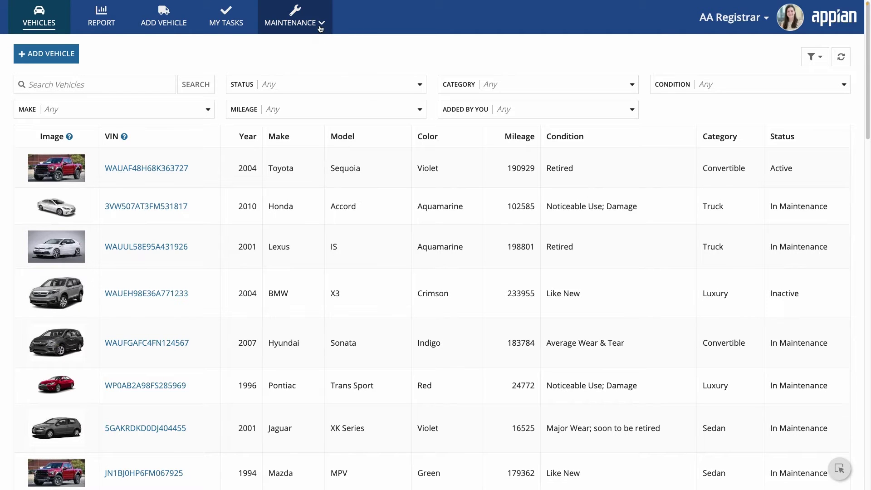
left_click(319, 28)
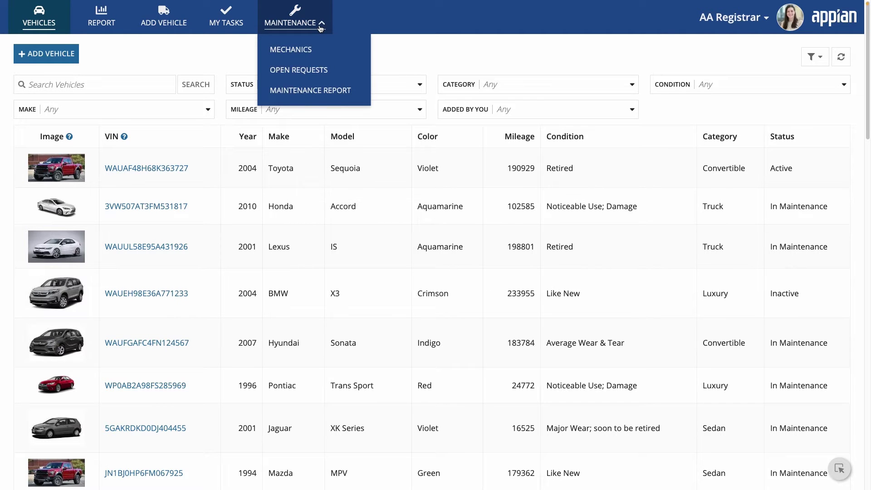
left_click(320, 28)
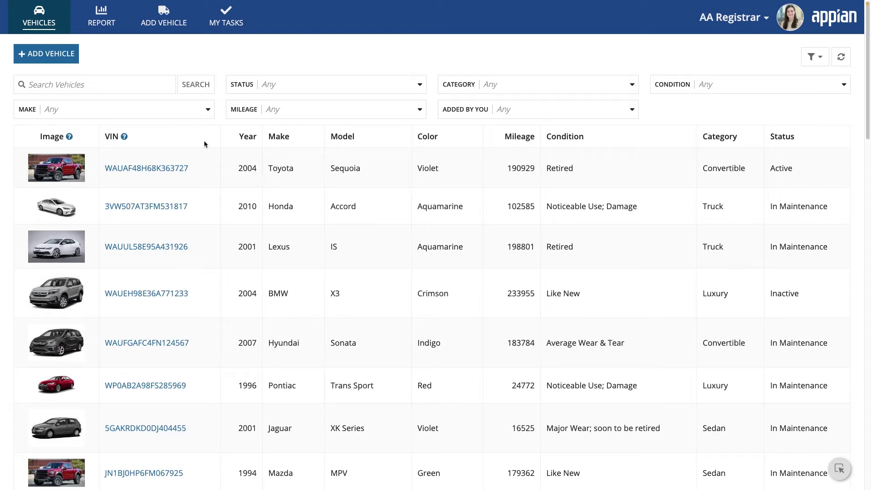
left_click(166, 208)
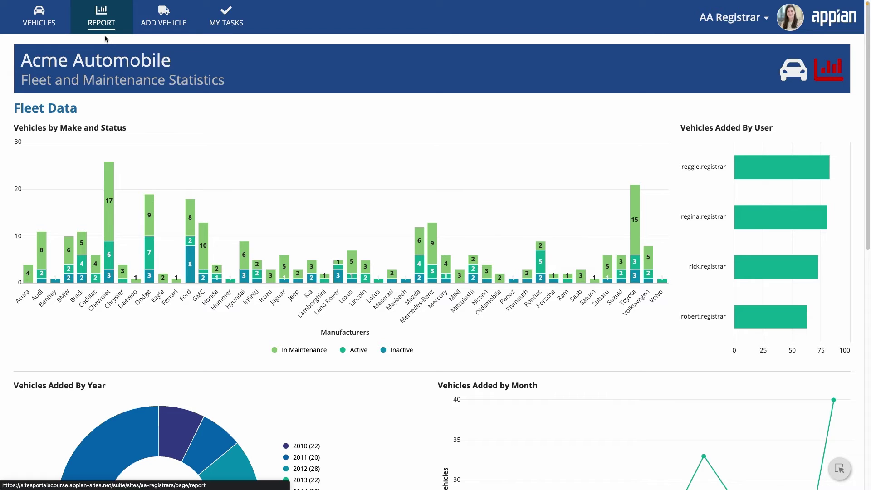
left_click(161, 36)
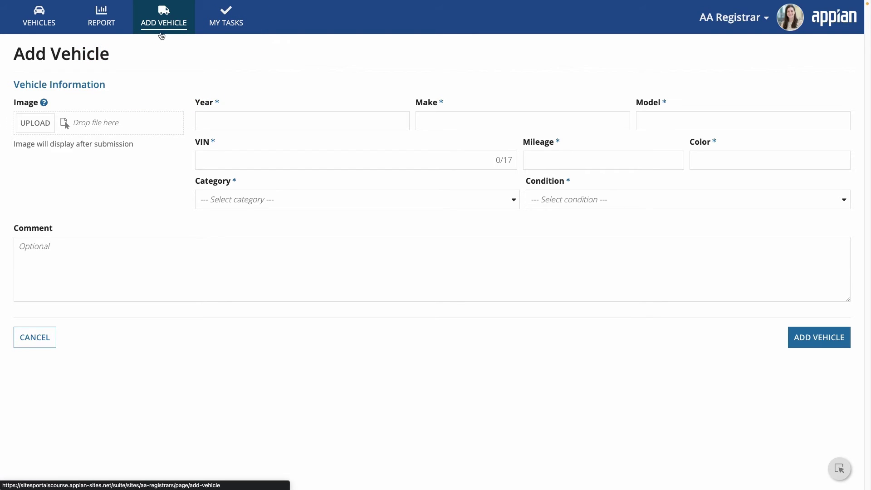
Show the registrar's Employee Tasks with the 2004 Toyota Sequoia maintenance review, then bring up the site list.
left_click(222, 34)
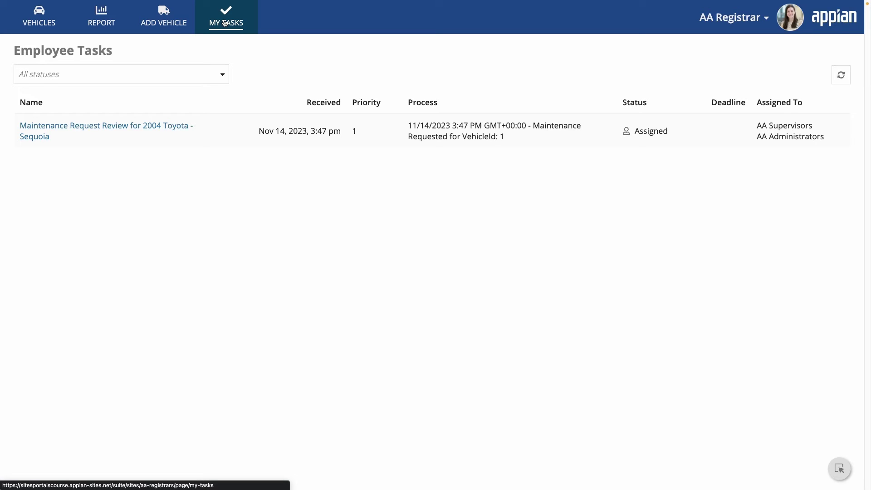
left_click(760, 19)
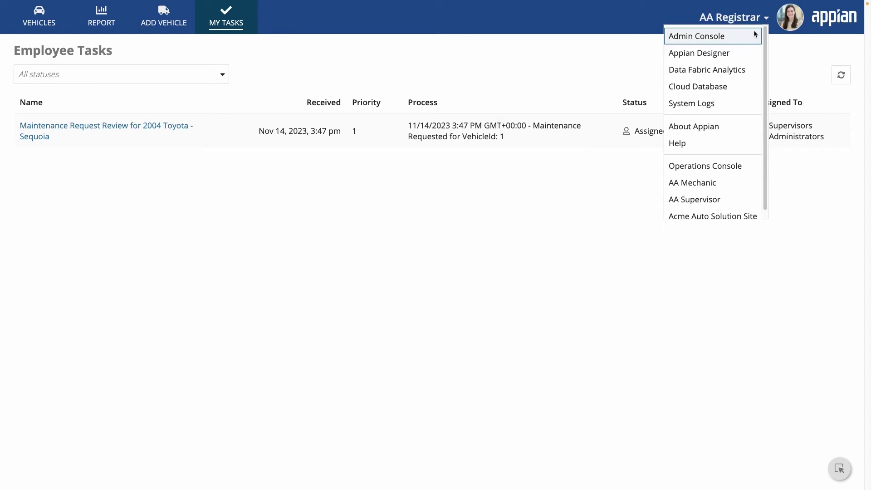
Switch from AA Registrar to the AA Mechanic site and its maintenance records table.
left_click(724, 186)
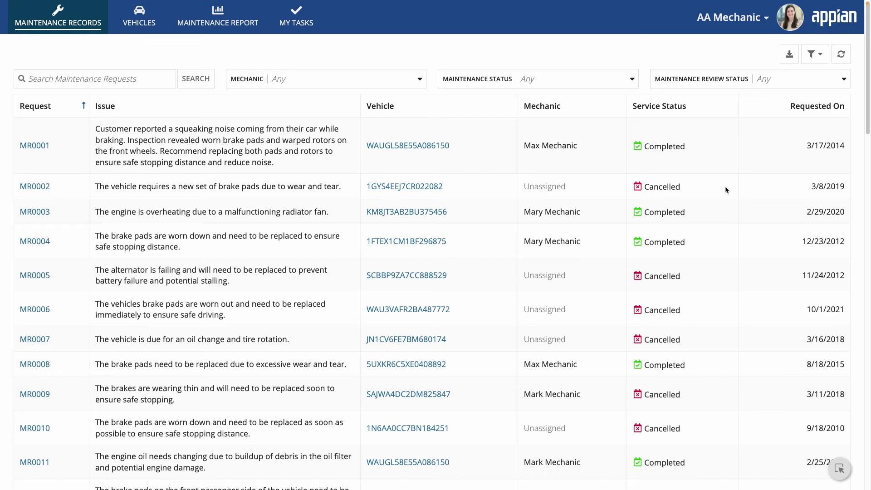